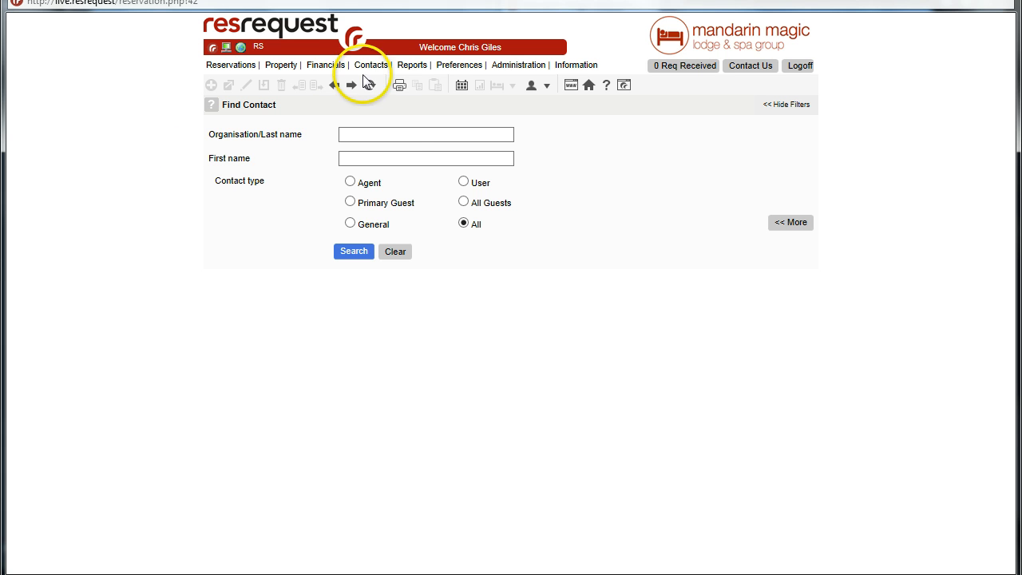
# - Search the contacts for all records of type User and open the first listed user's contact record
pyautogui.moveTo(369, 67)
pyautogui.click(370, 107)
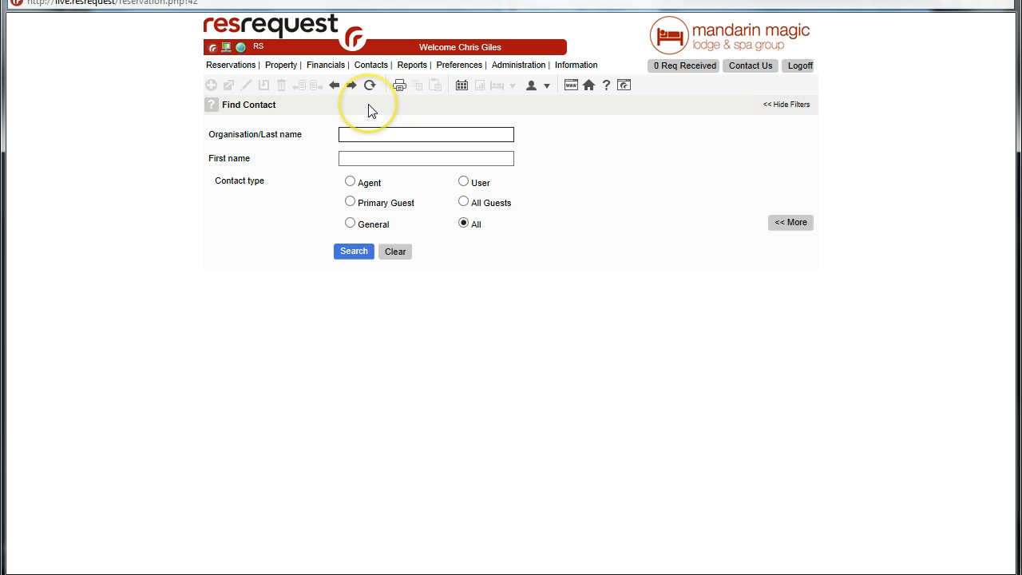
pyautogui.click(466, 182)
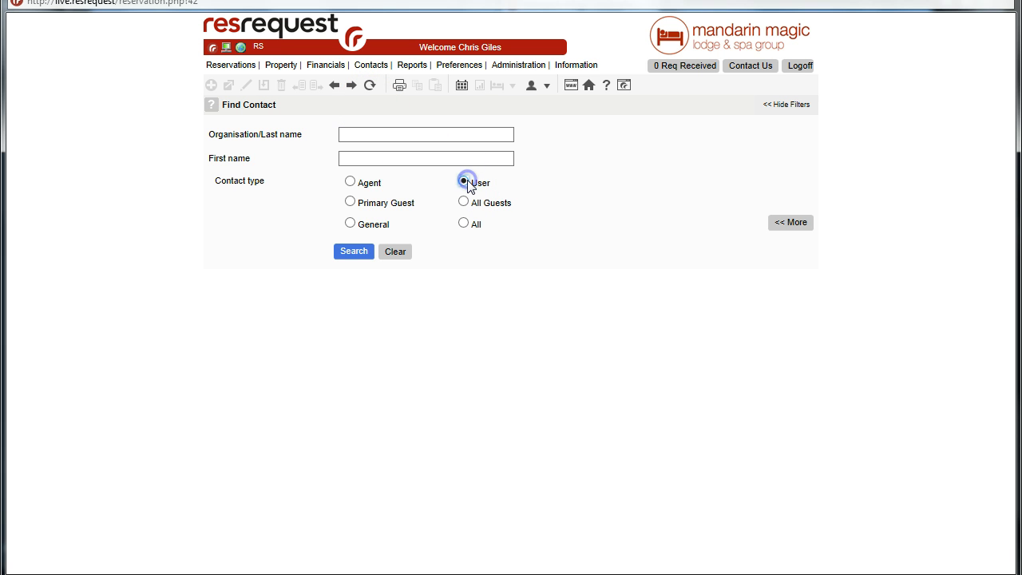
pyautogui.click(350, 253)
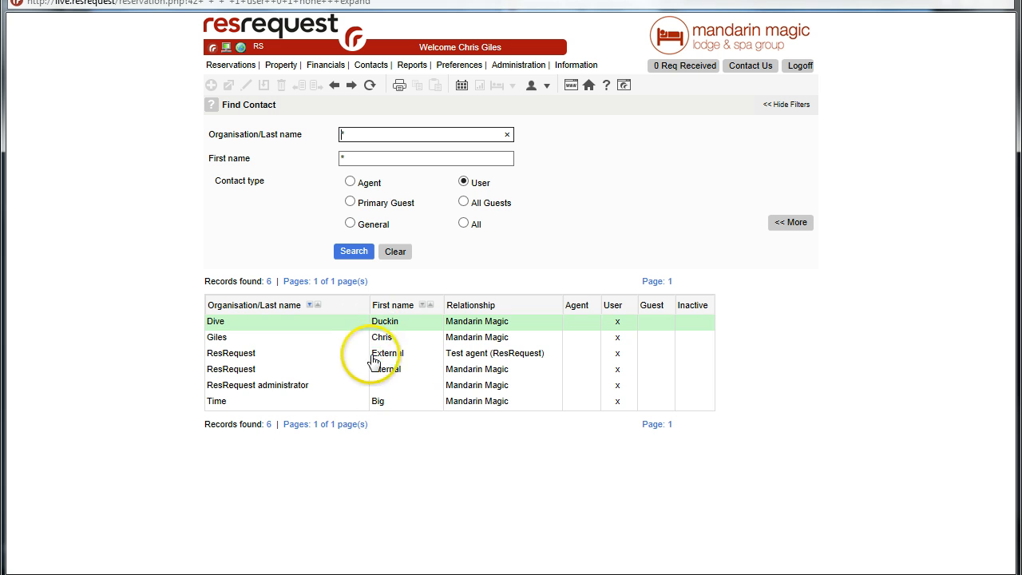
pyautogui.click(395, 322)
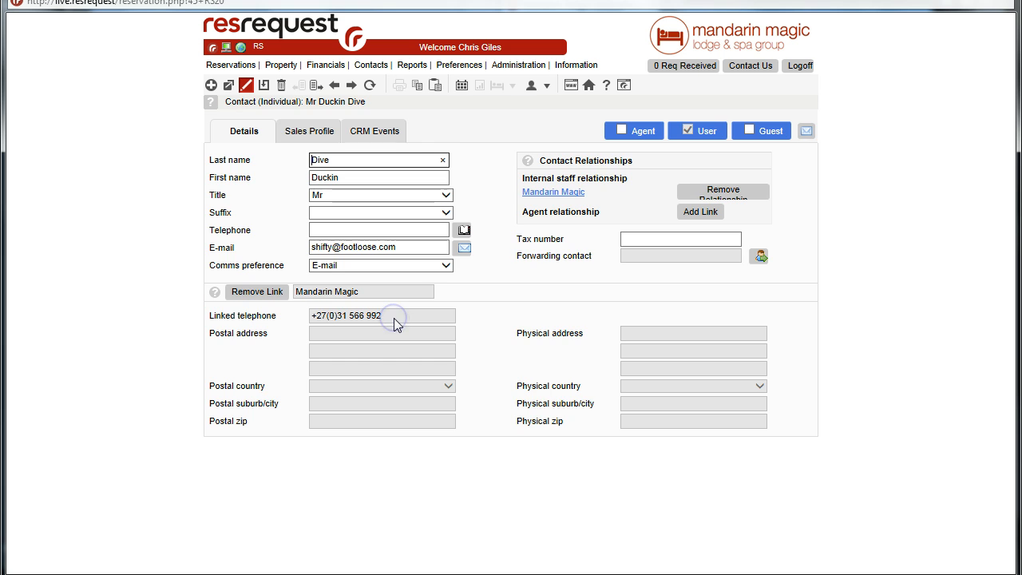
# - Remove the Mandarin Magic internal staff relationship from the user's contact record
pyautogui.click(482, 292)
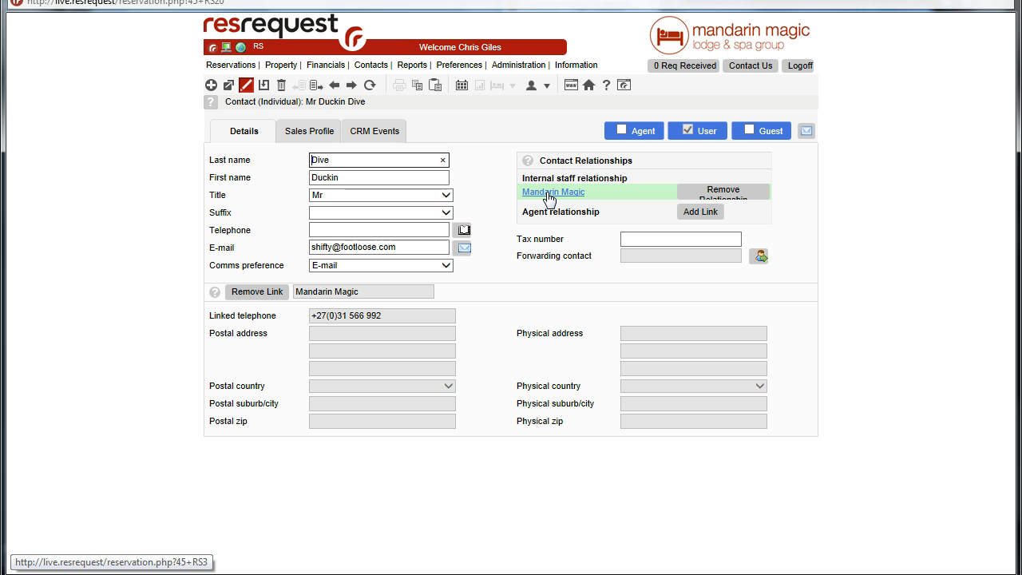
pyautogui.click(394, 194)
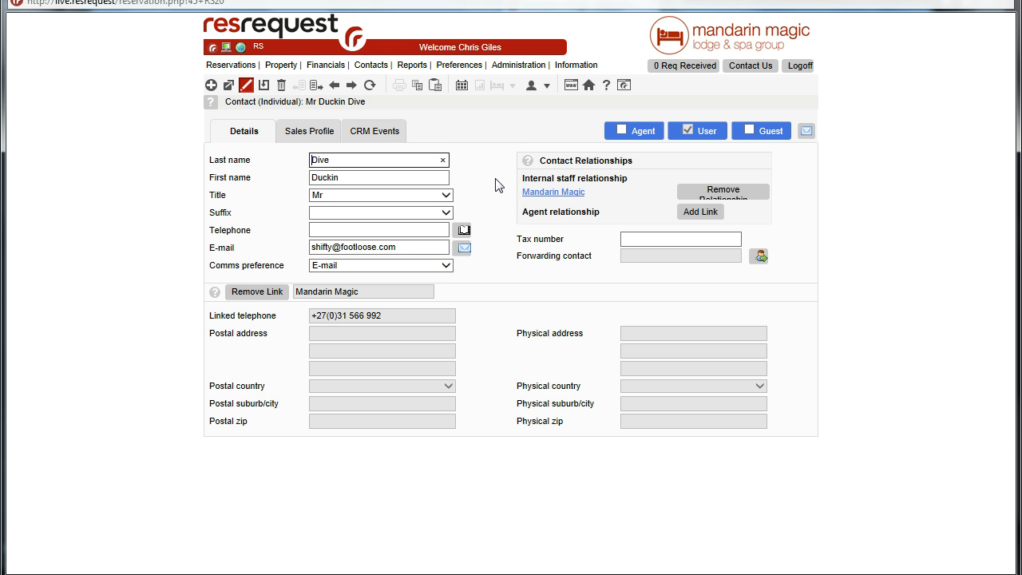
pyautogui.click(699, 196)
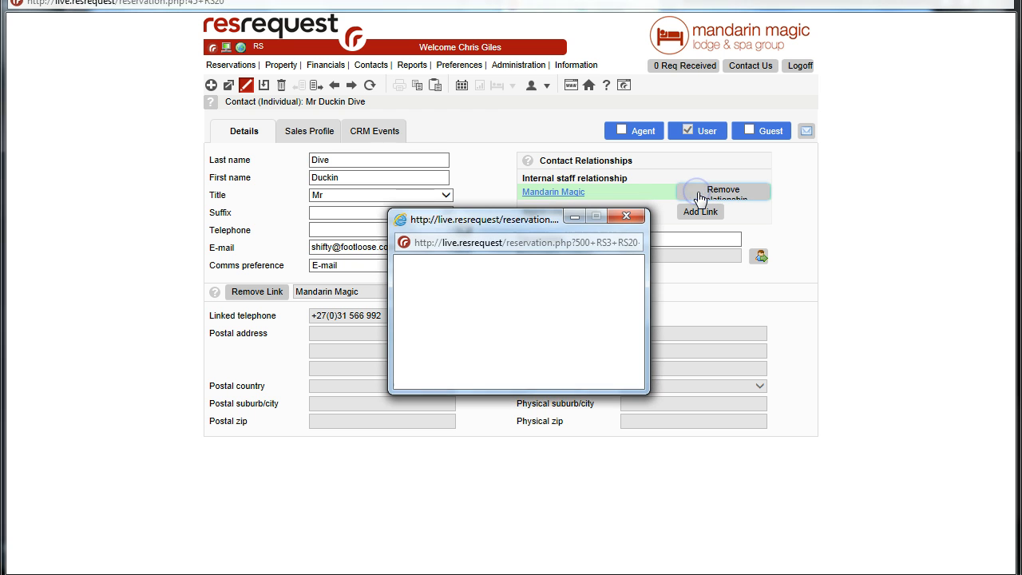
pyautogui.click(487, 360)
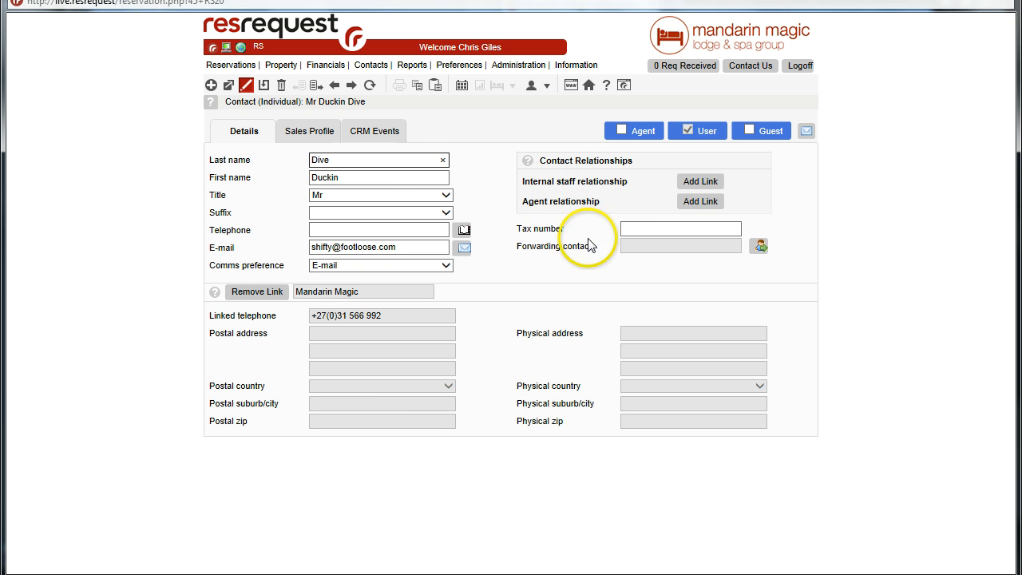
# - Add an internal staff relationship link to Mandarin Magic on the user's contact record
pyautogui.click(687, 183)
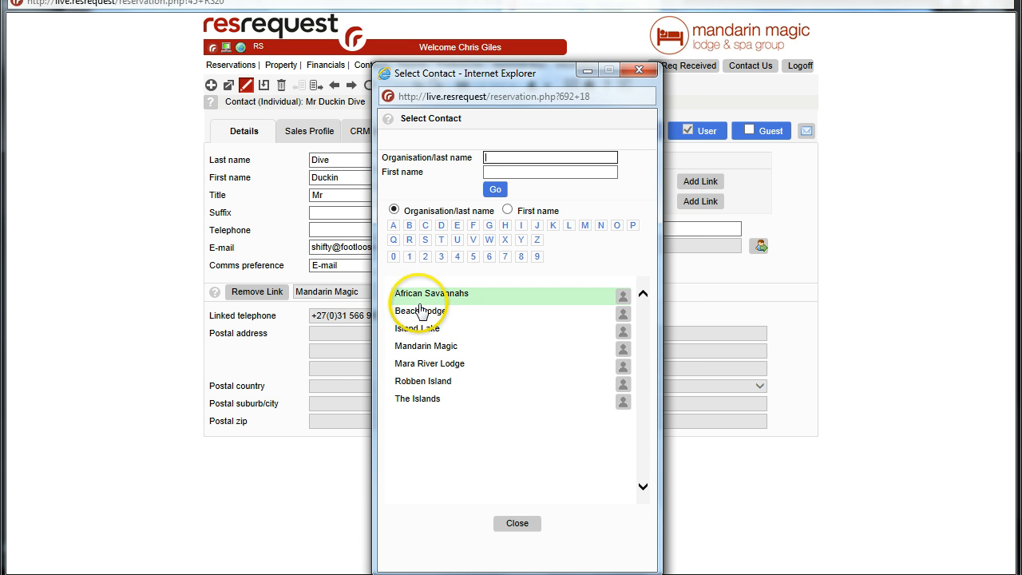
pyautogui.click(421, 350)
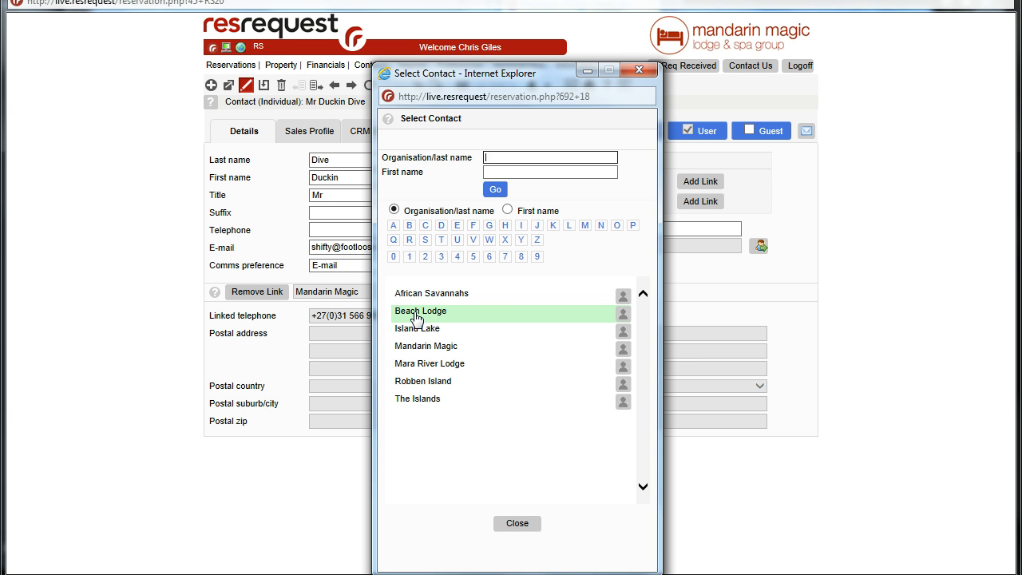
pyautogui.click(416, 348)
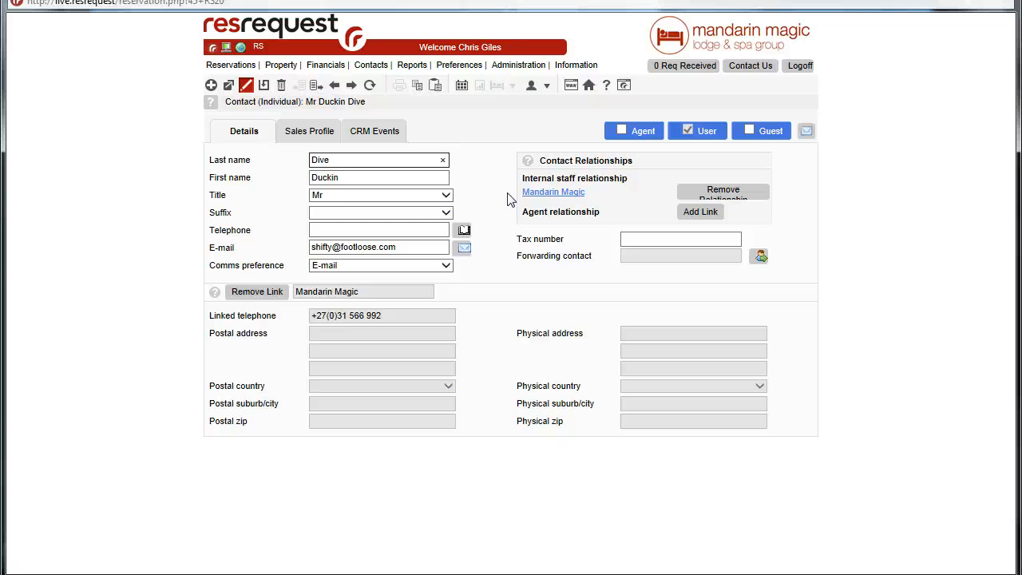
# - In the access control group setup, remove the Mandarin Magic user whose contact record was open from the Reservations group
pyautogui.click(519, 67)
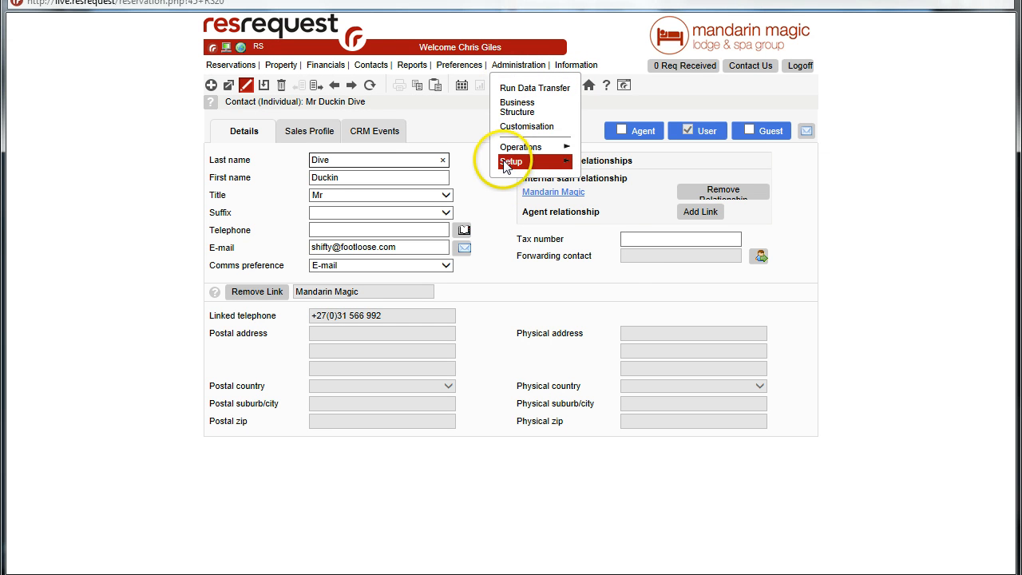
pyautogui.moveTo(508, 162)
pyautogui.click(618, 264)
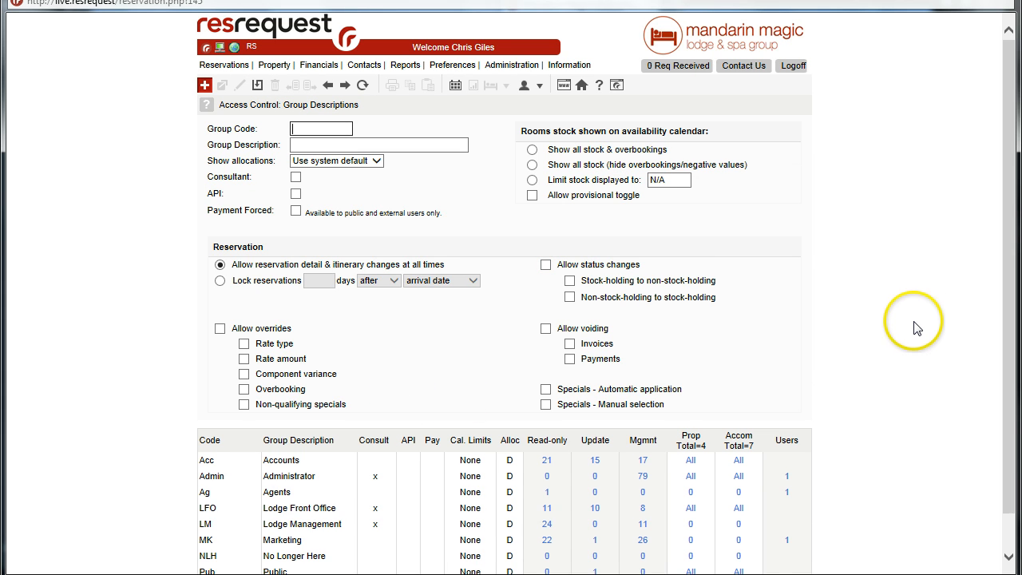
pyautogui.scroll(-1, 918, 326)
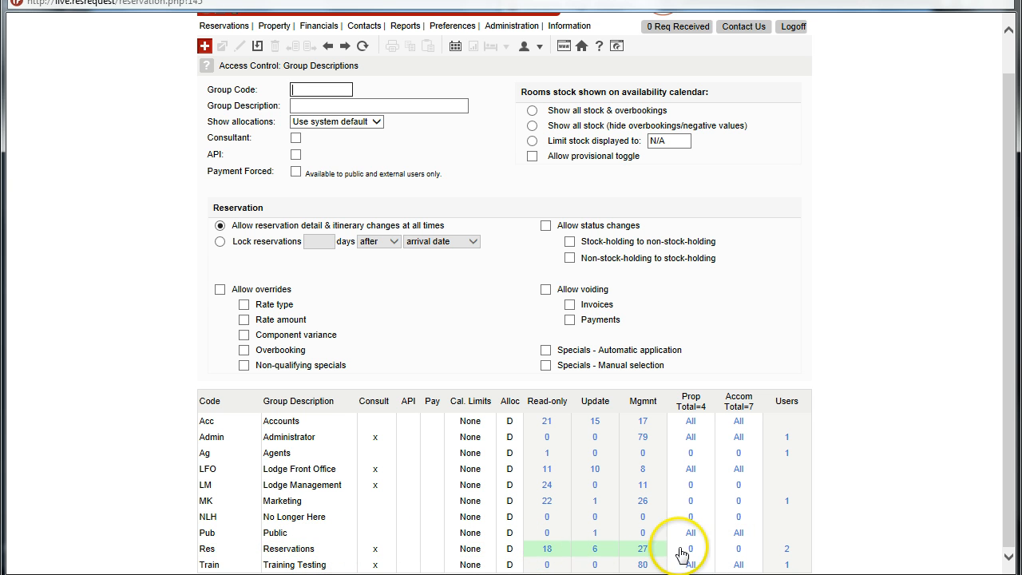
pyautogui.click(789, 549)
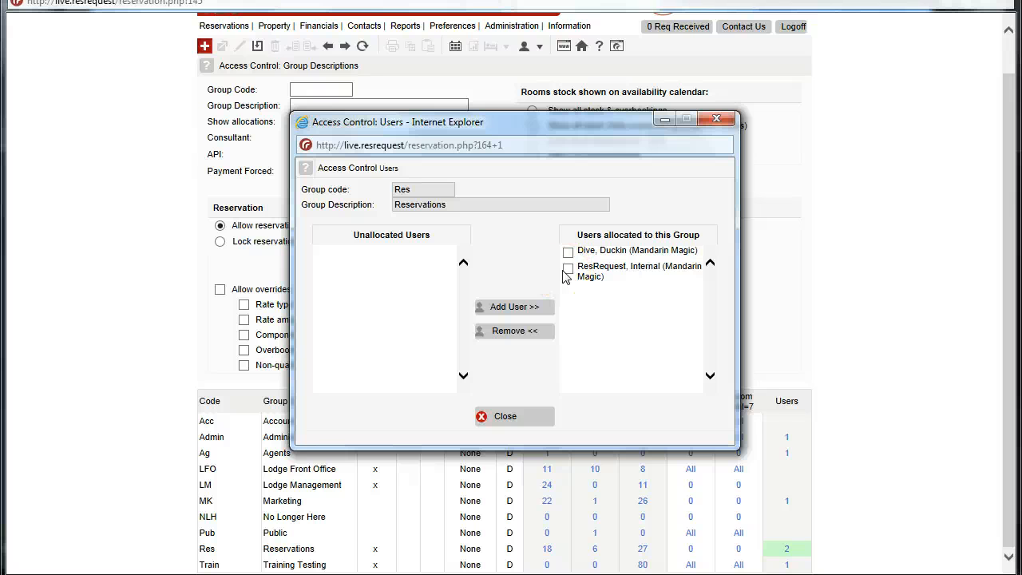
pyautogui.click(567, 252)
pyautogui.click(511, 331)
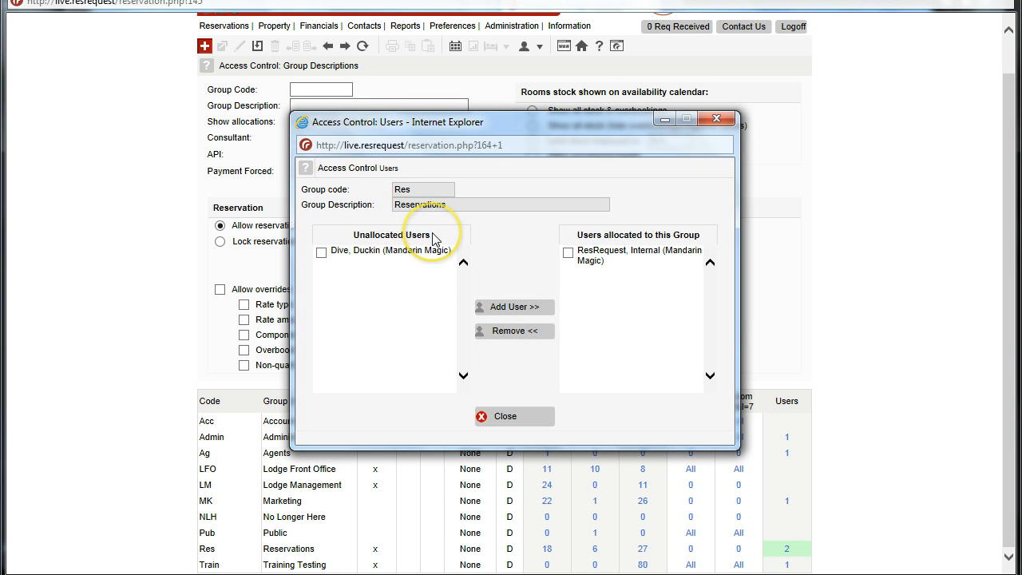
pyautogui.click(505, 416)
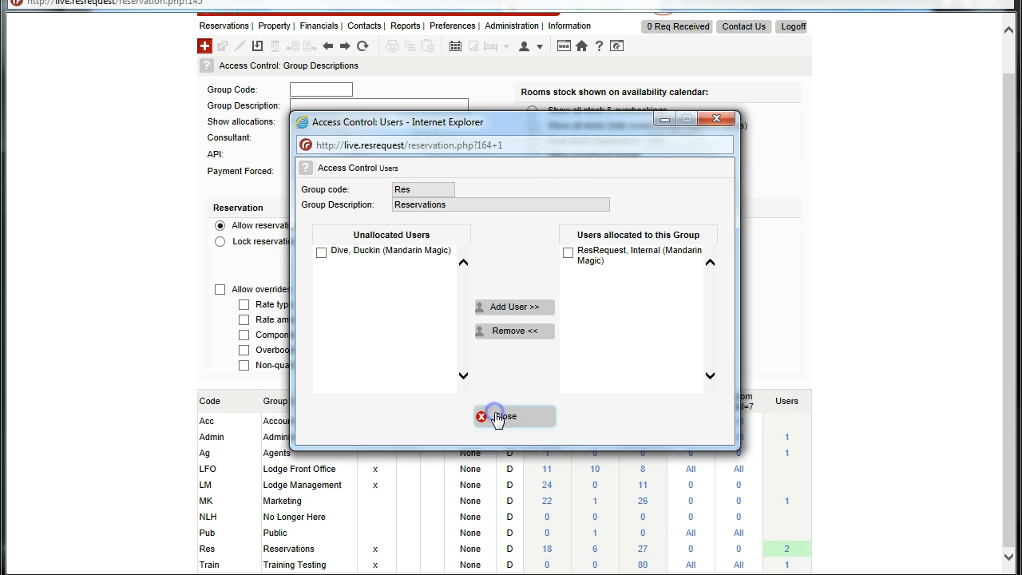
# - Allocate the unallocated Mandarin Magic user to the Lodge Management access group
pyautogui.scroll(-1, 878, 391)
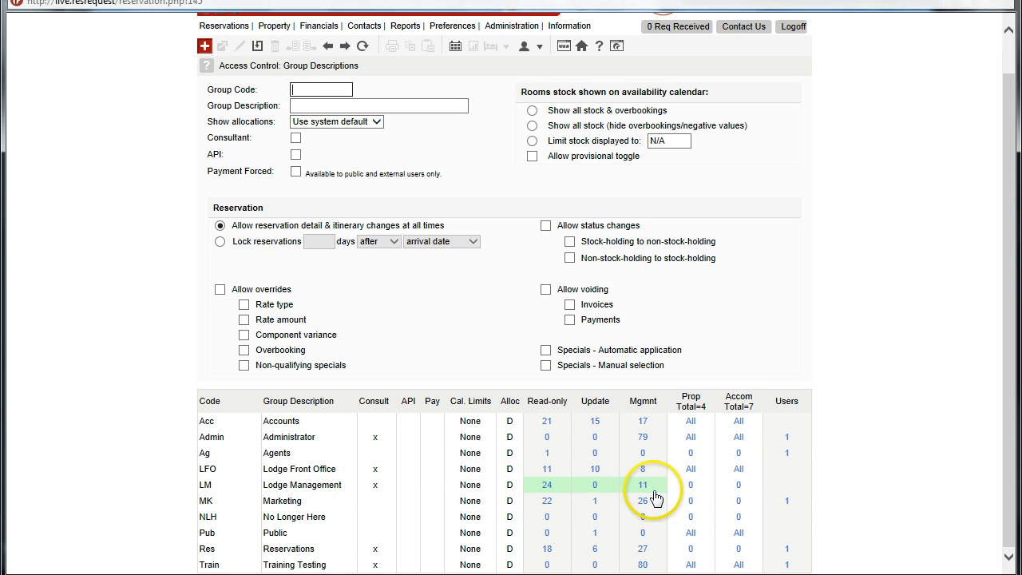
pyautogui.click(777, 487)
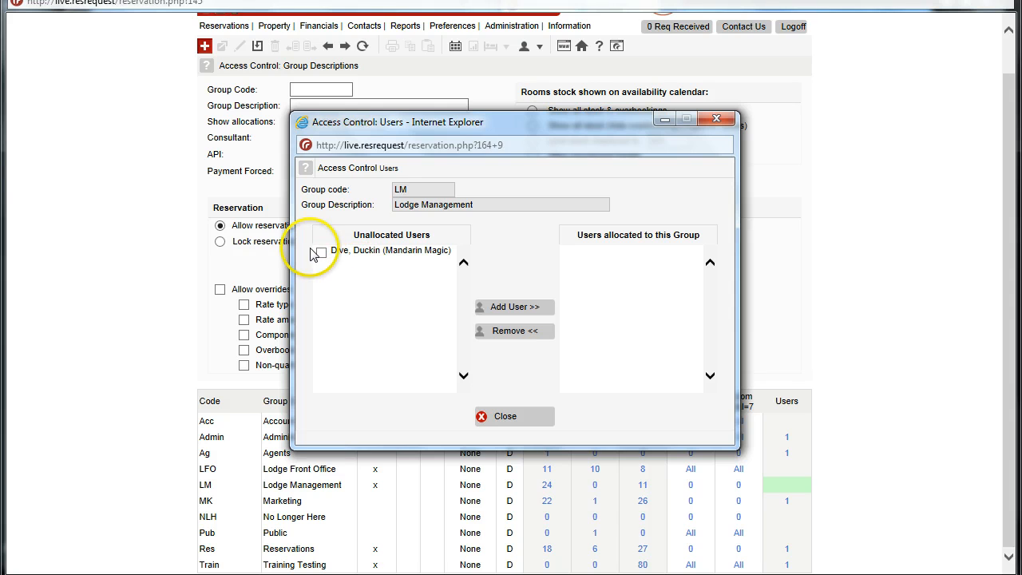
pyautogui.click(321, 252)
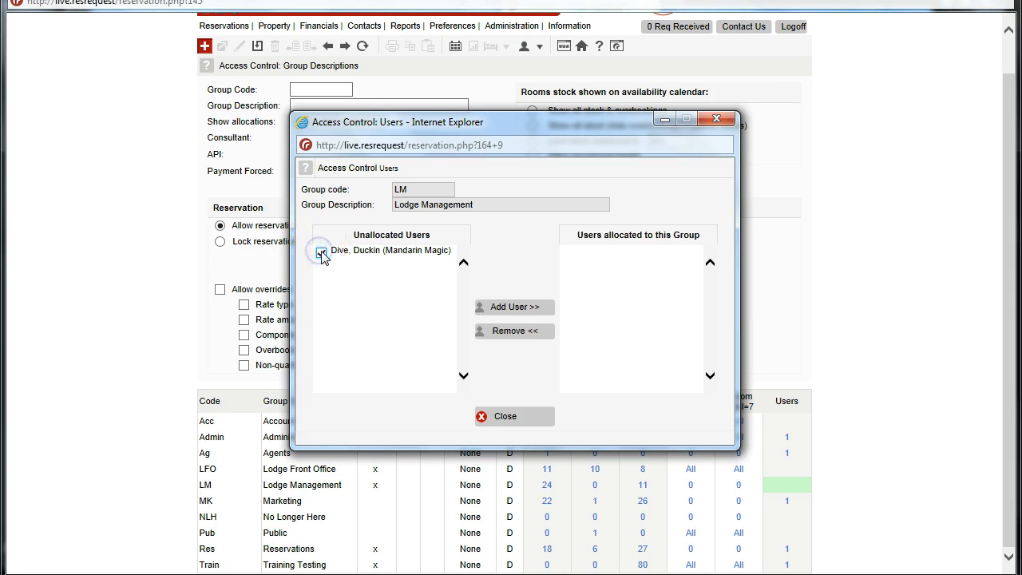
pyautogui.click(499, 310)
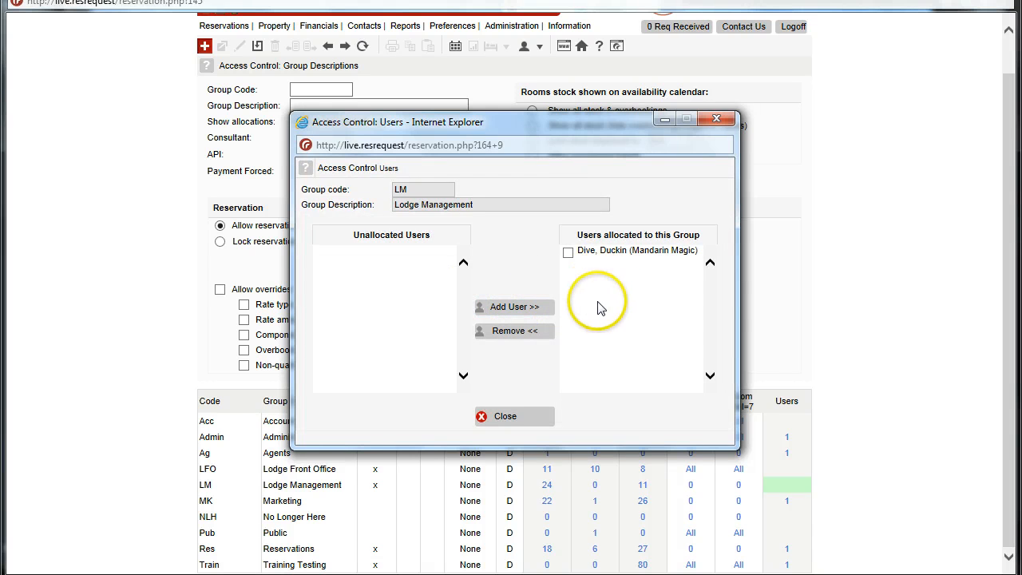
pyautogui.click(507, 418)
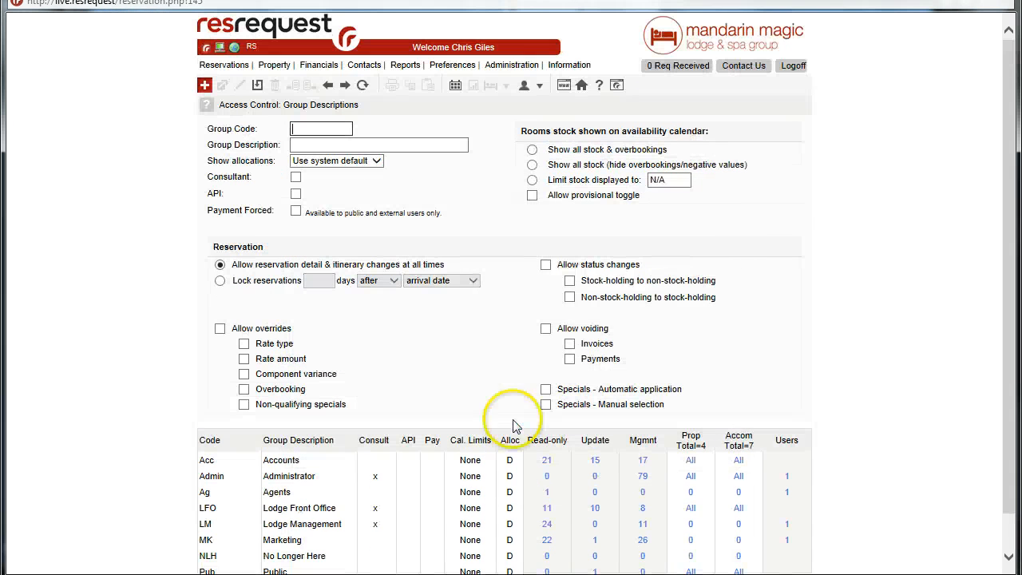
# - Remove the allocated Mandarin Magic user from the Lodge Management access group
pyautogui.click(828, 507)
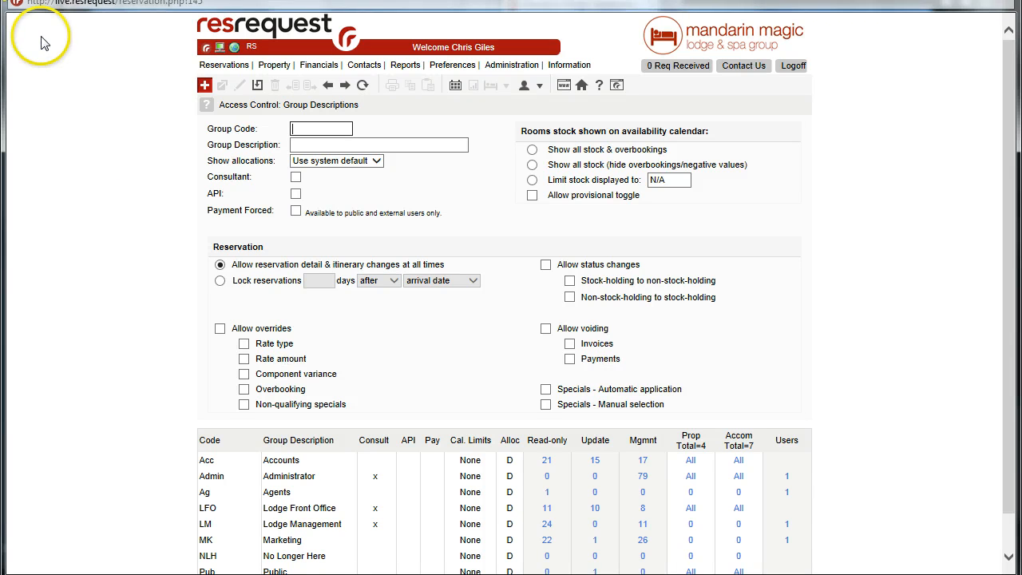
pyautogui.scroll(-1, 155, 230)
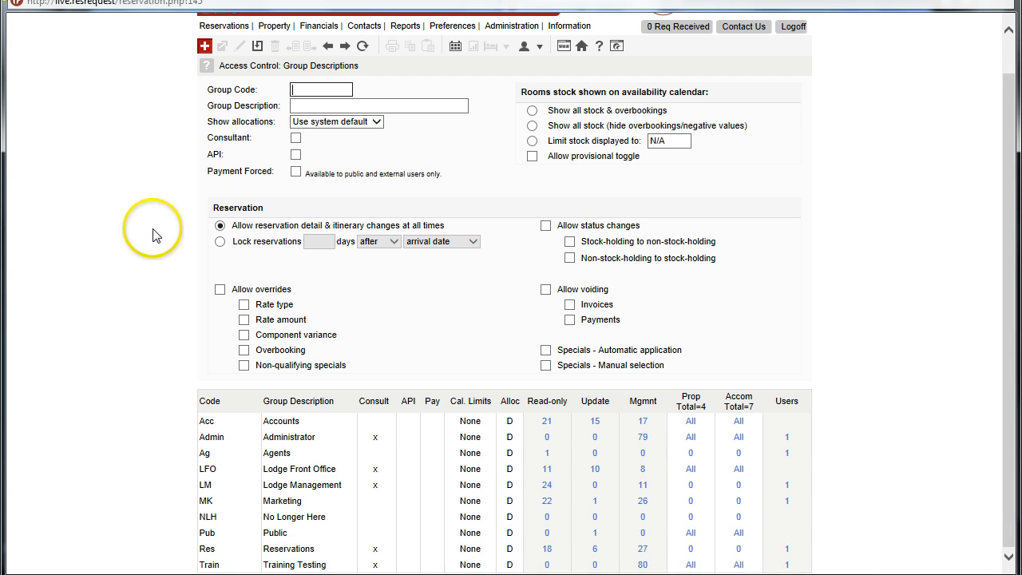
pyautogui.click(790, 487)
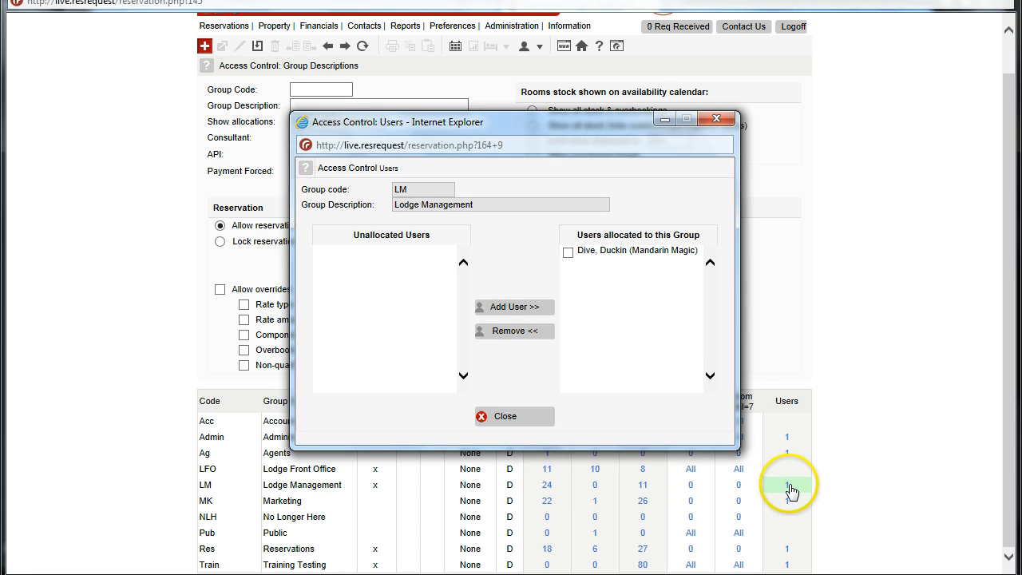
pyautogui.click(568, 252)
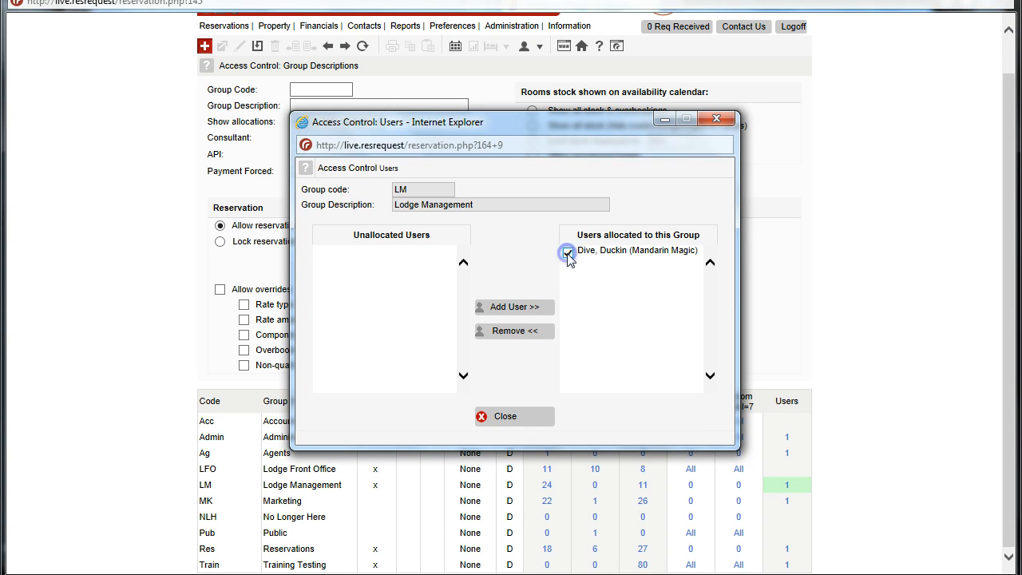
pyautogui.click(497, 332)
pyautogui.click(509, 415)
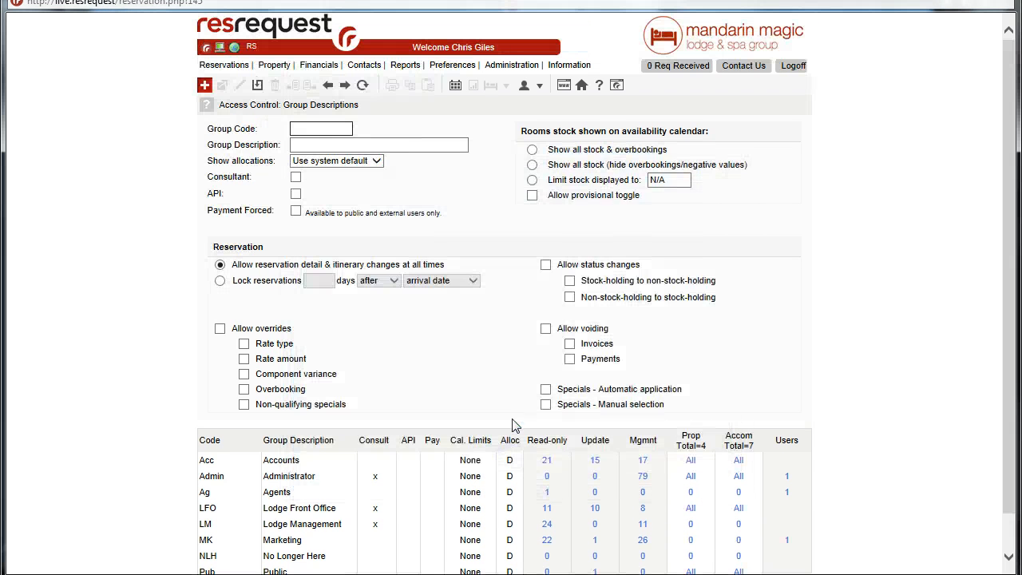
# - Allocate the unallocated user to the No Longer Here (NLH) access group
pyautogui.scroll(-1, 842, 354)
pyautogui.click(844, 347)
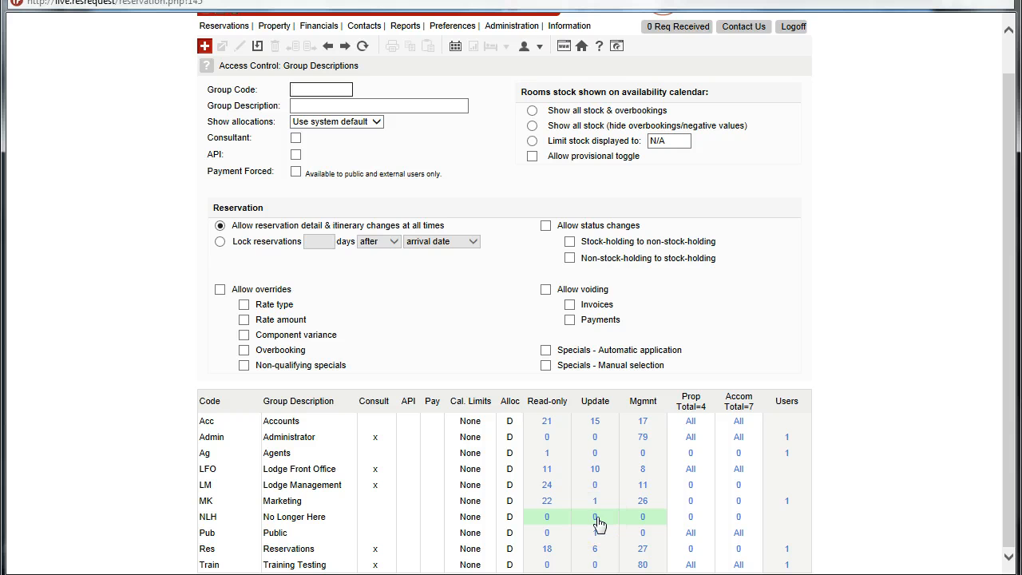
pyautogui.click(778, 520)
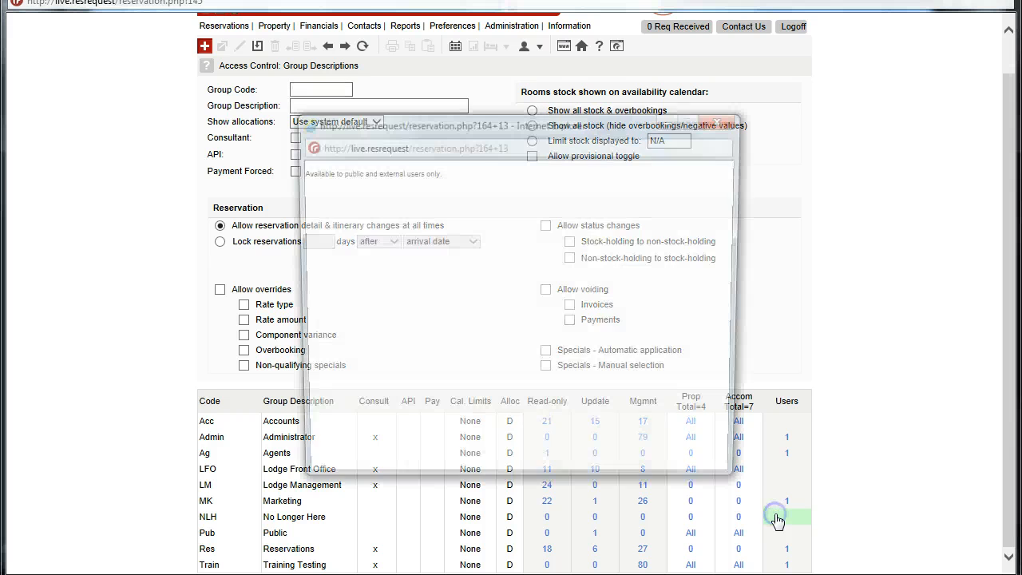
pyautogui.click(320, 252)
pyautogui.click(503, 308)
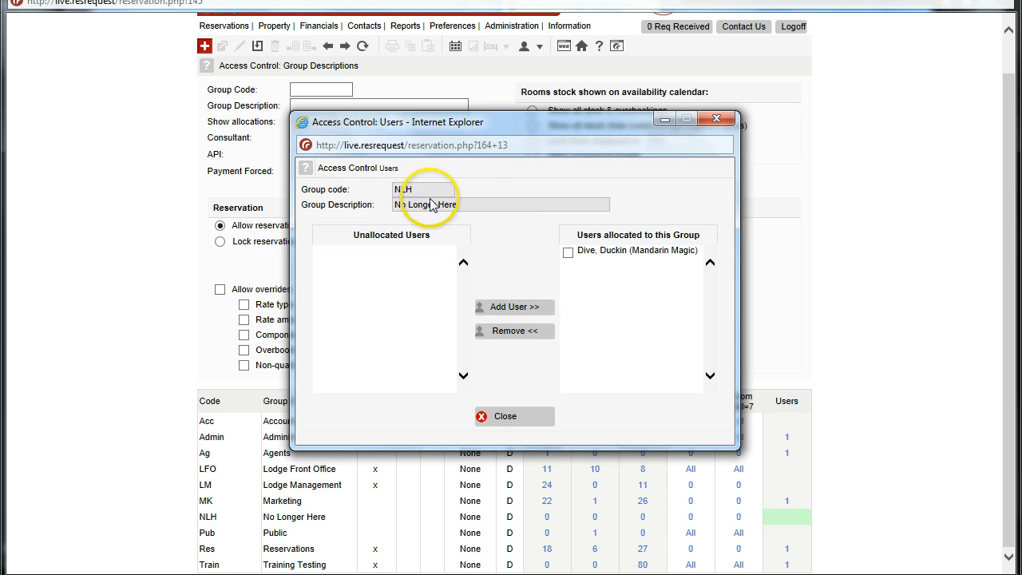
pyautogui.click(482, 202)
pyautogui.click(507, 411)
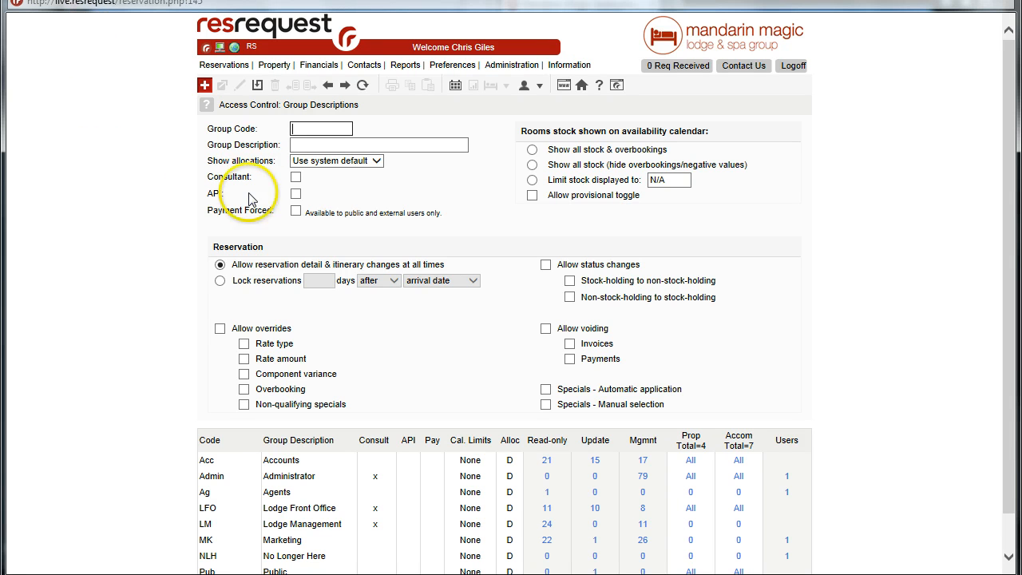
# - Go back to finding contacts and search for all contacts of type User
pyautogui.moveTo(360, 74)
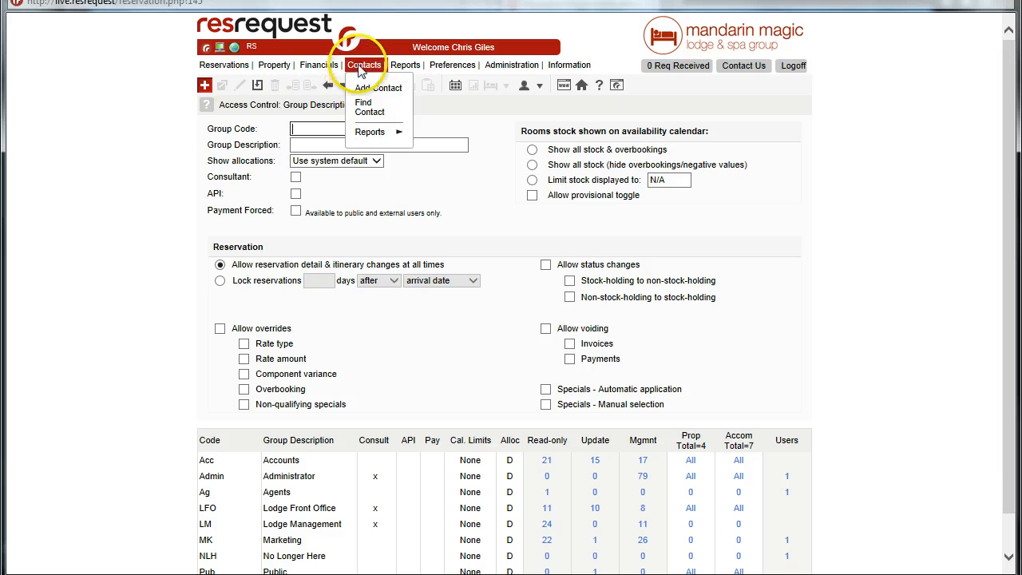
pyautogui.click(364, 106)
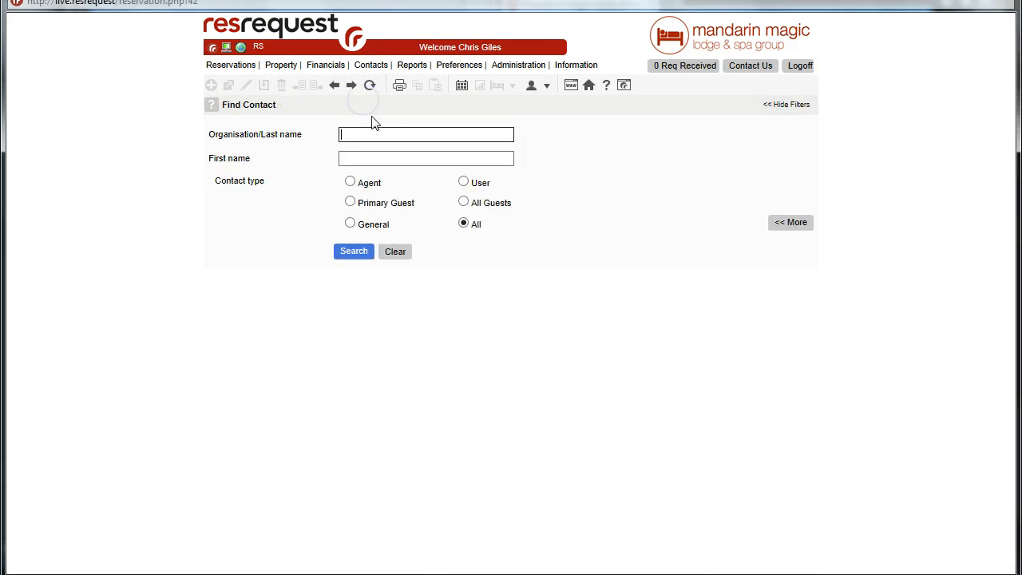
pyautogui.click(464, 182)
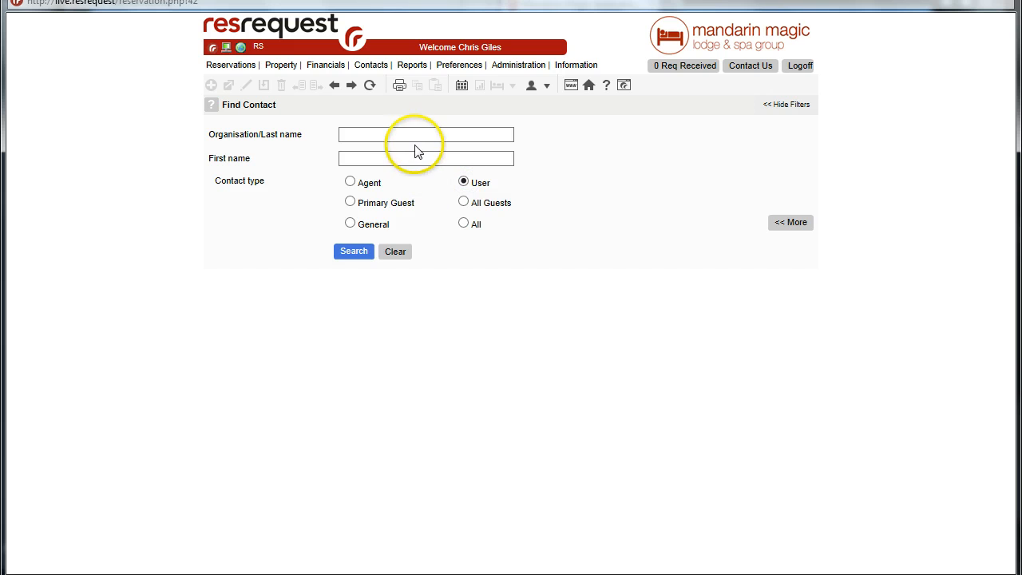
pyautogui.click(348, 253)
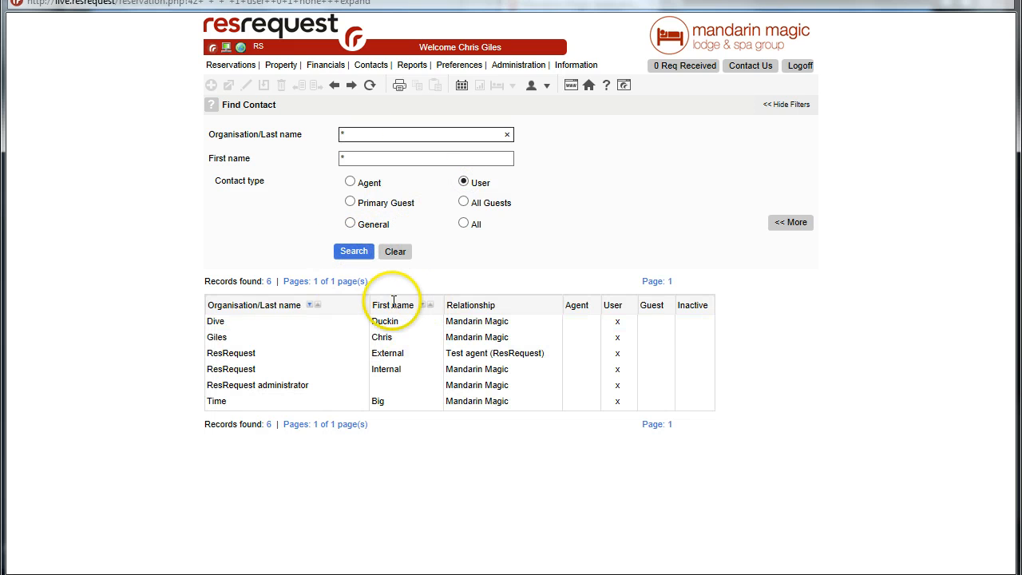
# - Open the first listed user contact and check the user details' access group and Reset User option, cancelling the access e-mail and closing the details
pyautogui.click(390, 326)
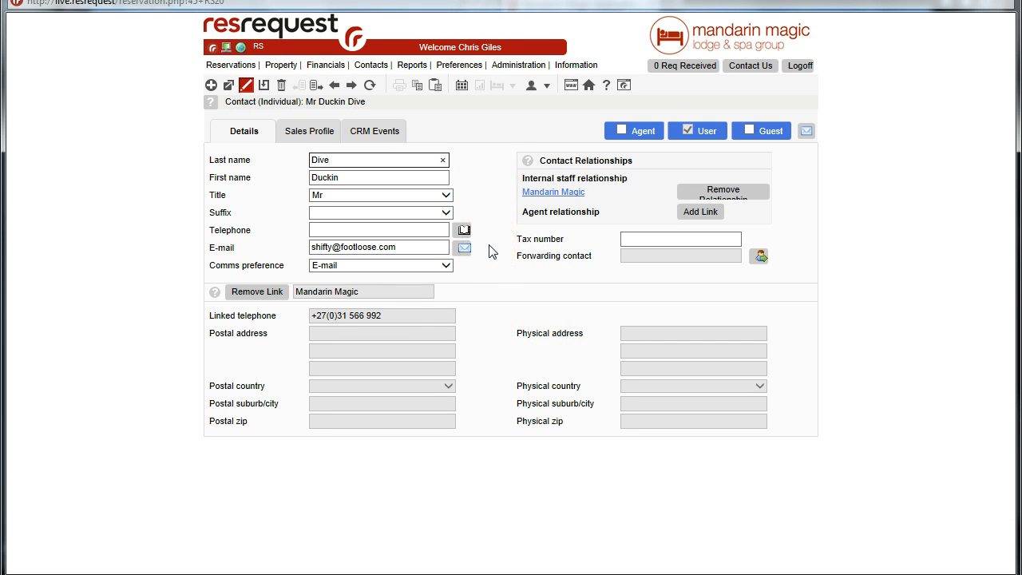
pyautogui.click(487, 153)
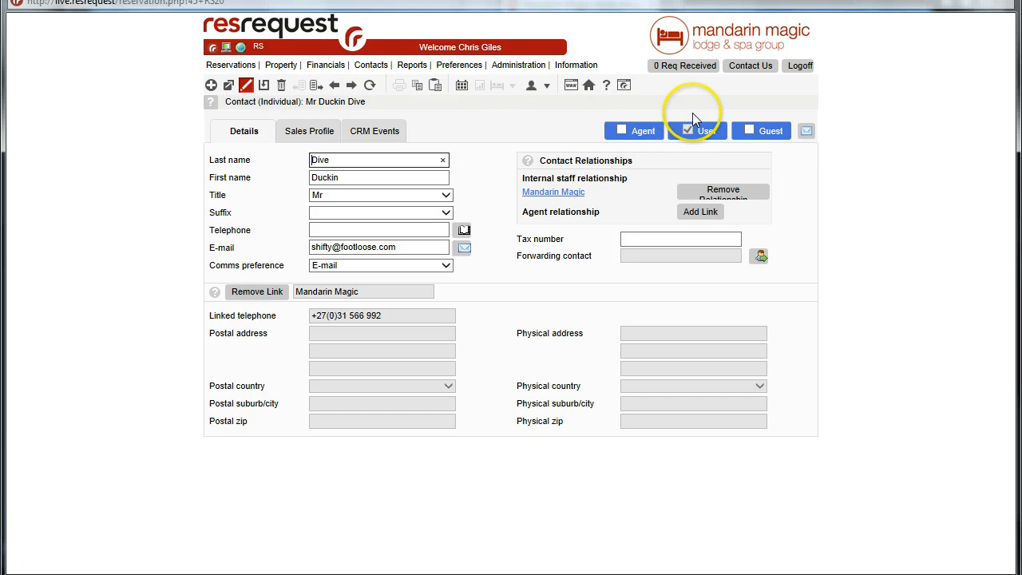
pyautogui.click(701, 132)
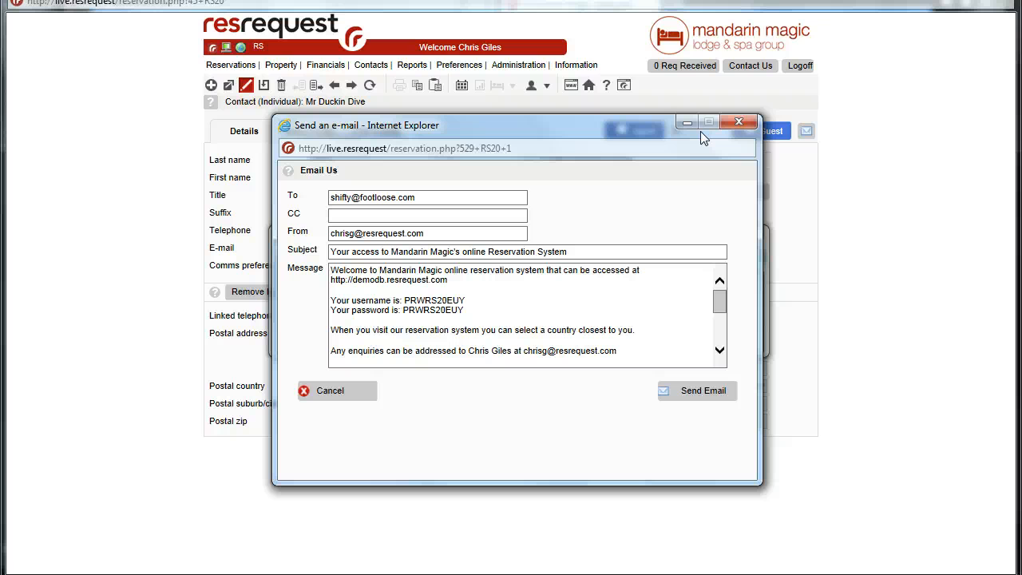
pyautogui.click(330, 391)
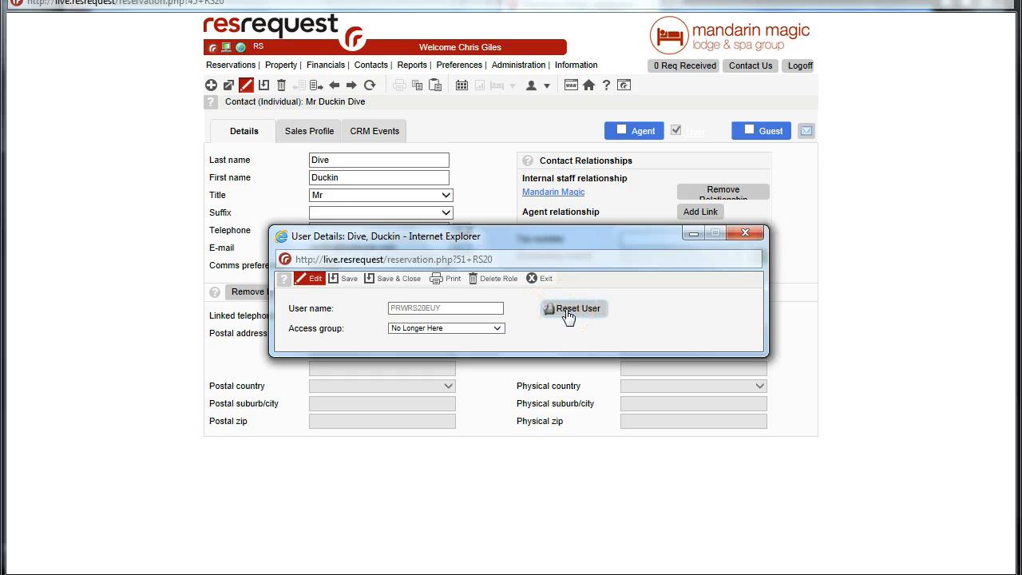
pyautogui.click(567, 314)
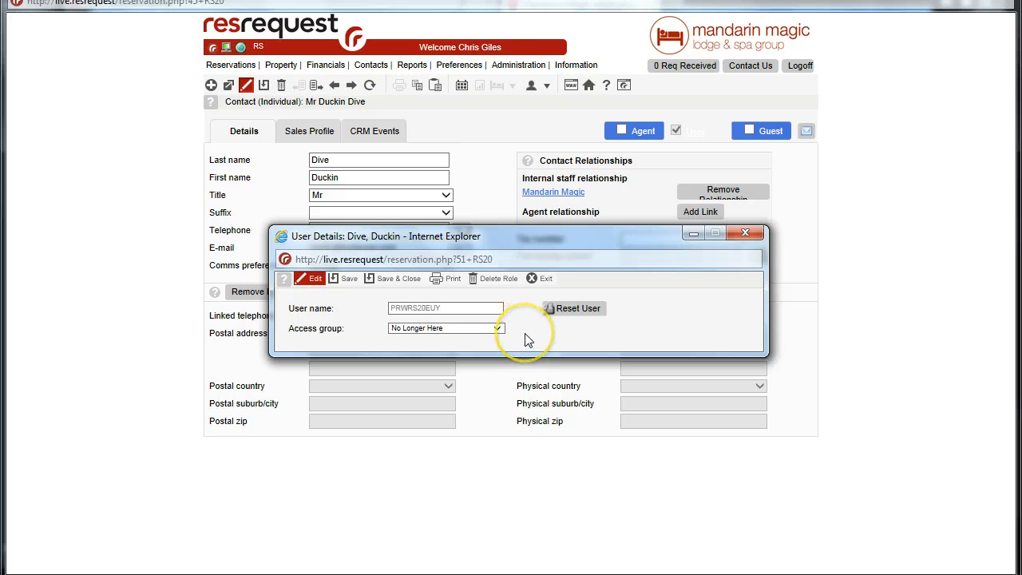
pyautogui.click(743, 233)
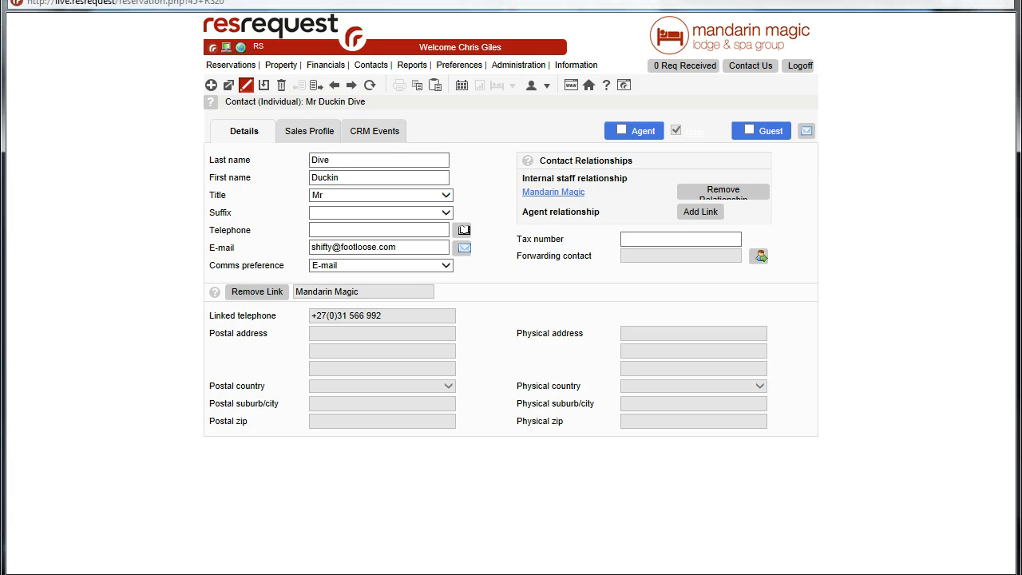